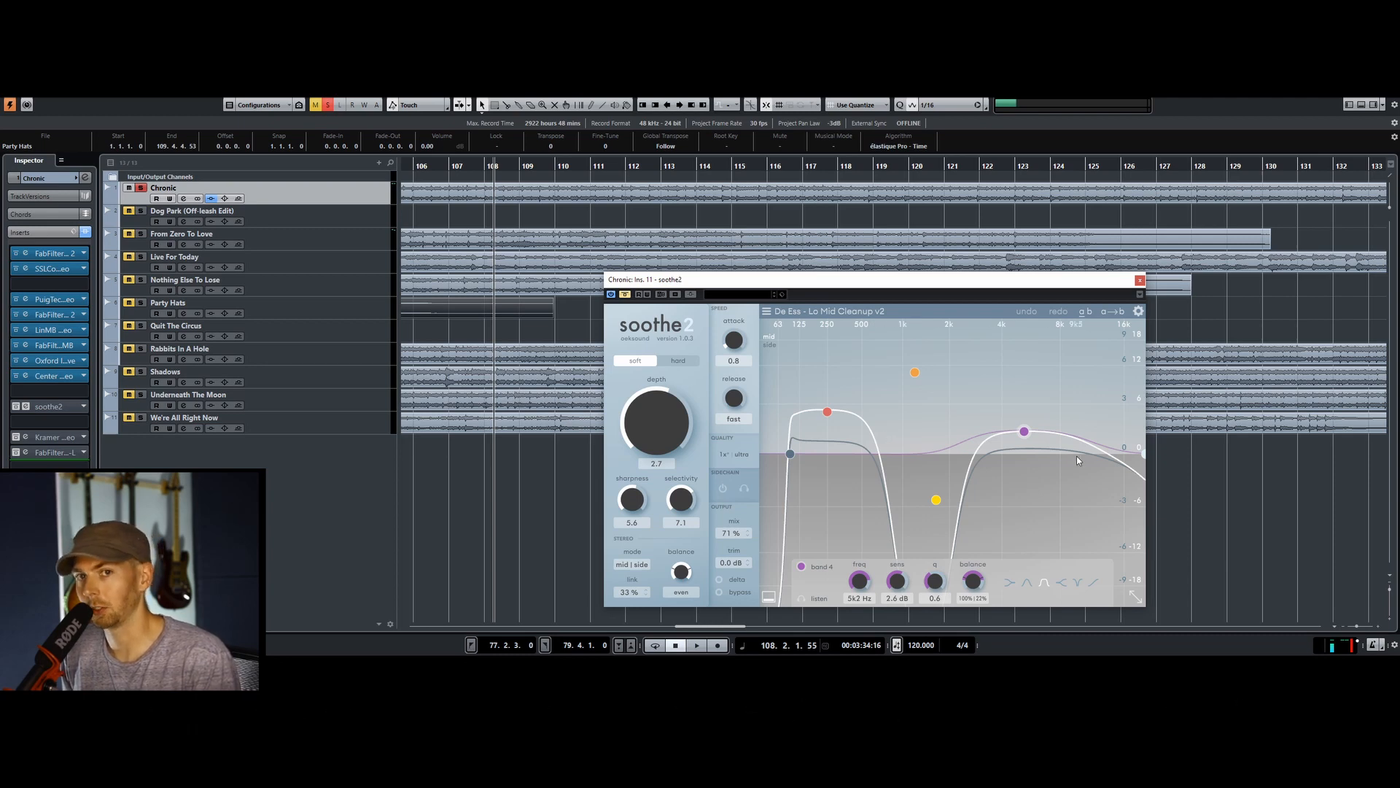
# Turn on soothe2's delta monitoring and raise the depth to 11.4 while the Chronic track plays
pyautogui.moveTo(1012, 279); pyautogui.dragTo(854, 184)
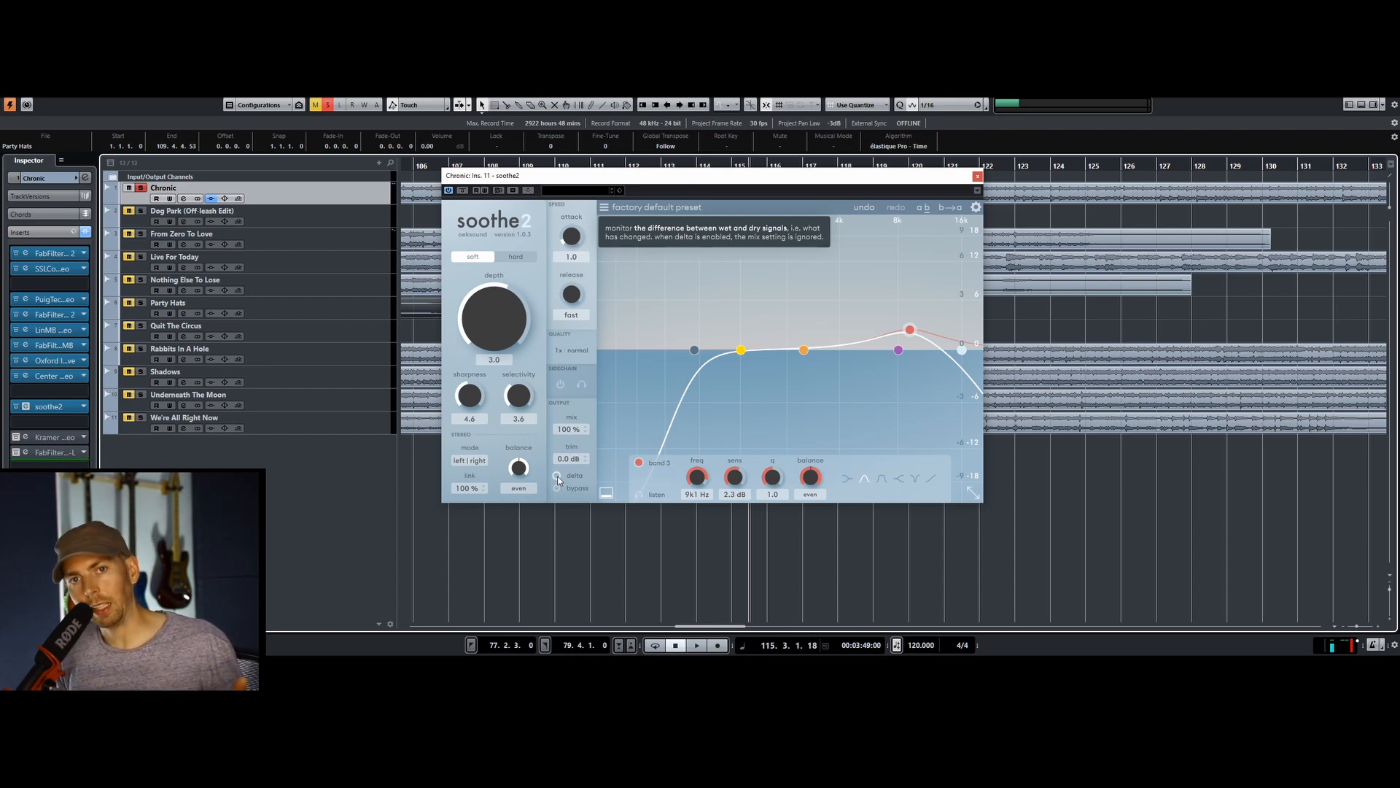
pyautogui.click(558, 477)
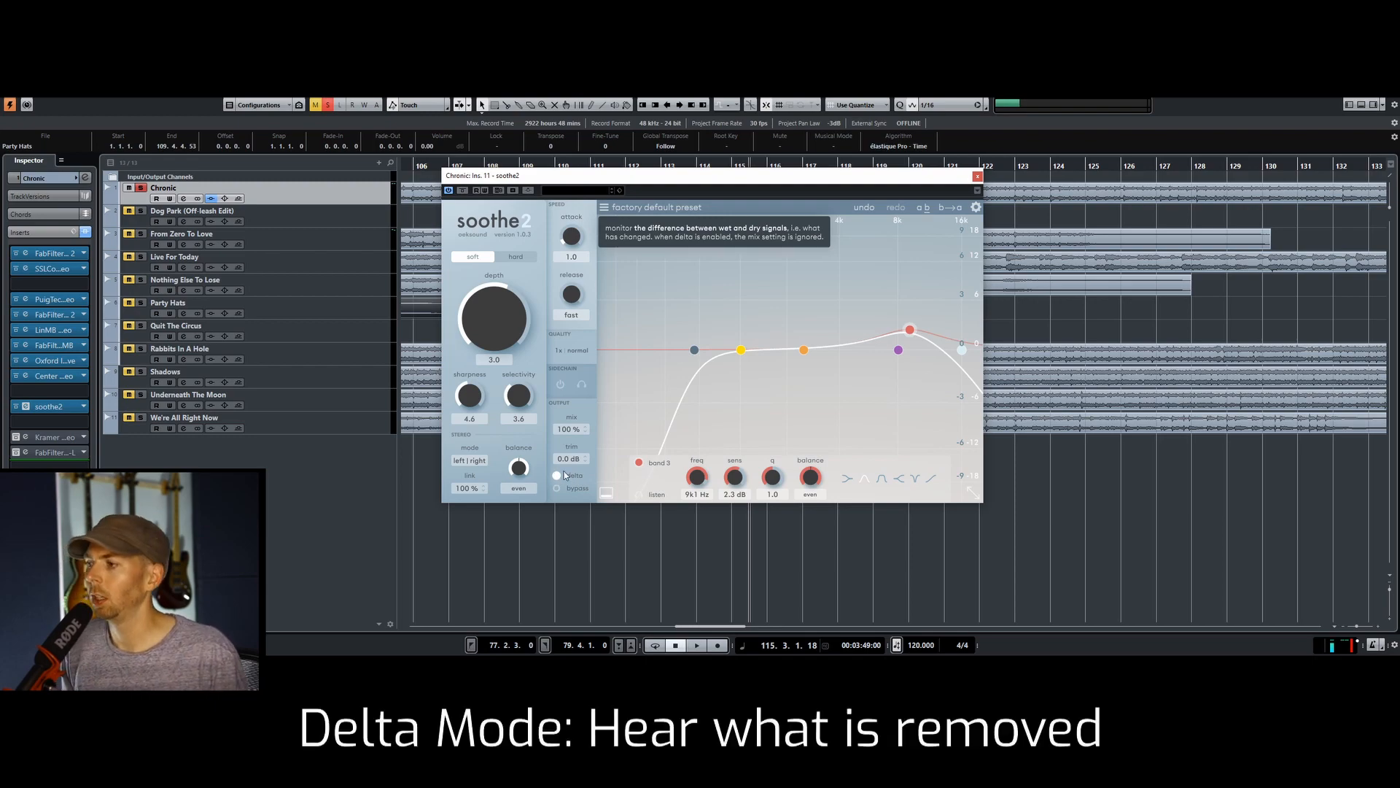
pyautogui.press('space')
pyautogui.moveTo(473, 323); pyautogui.dragTo(493, 287)
pyautogui.moveTo(347, 258); pyautogui.dragTo(346, 239)
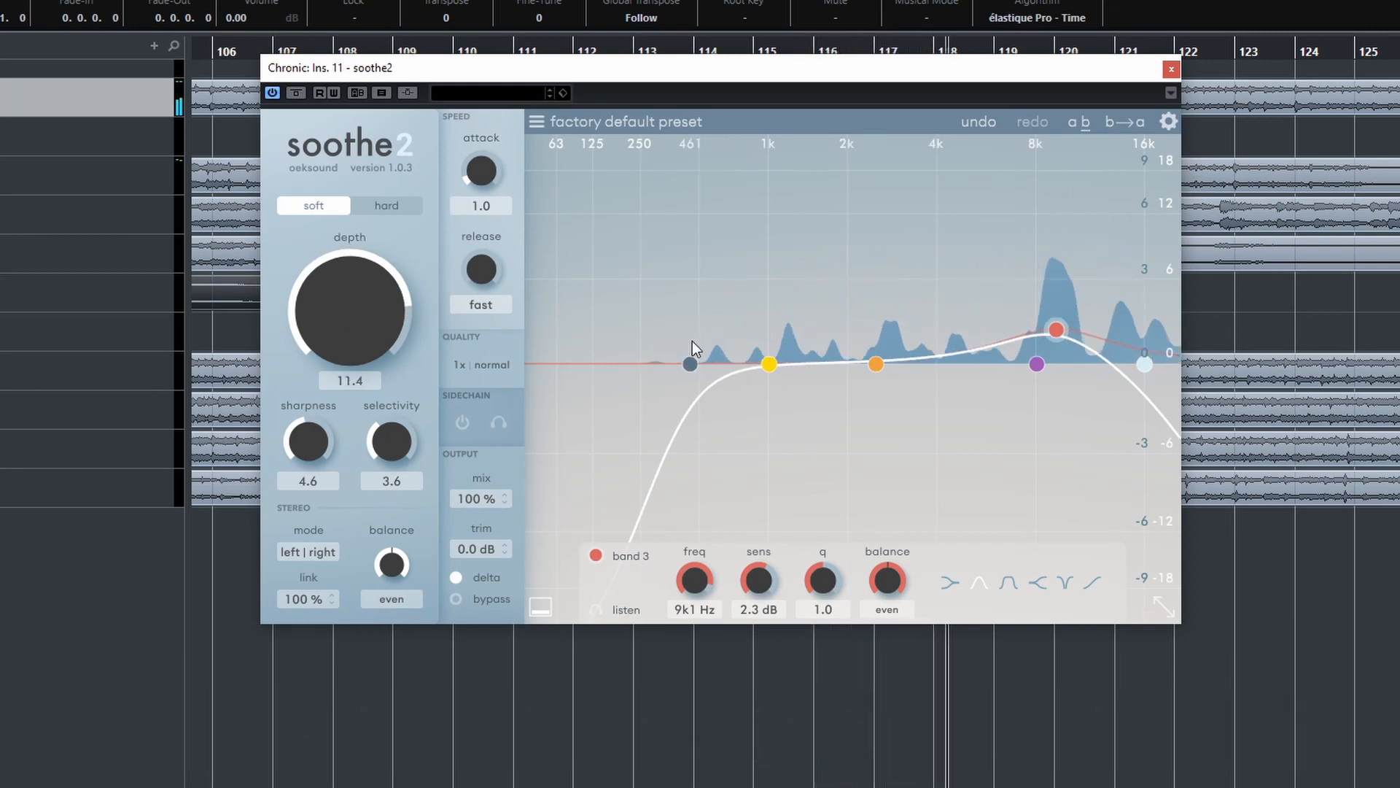
pyautogui.press('space')
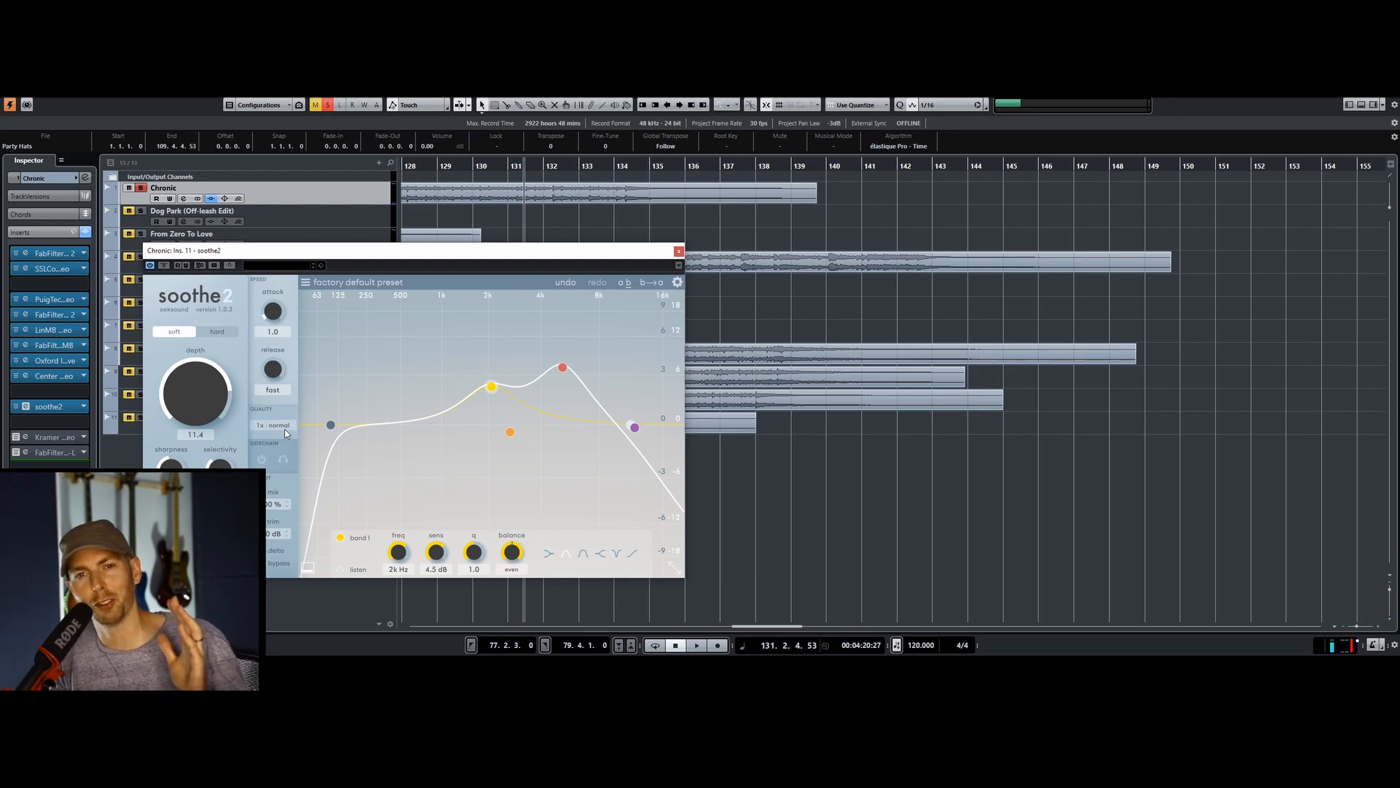
# Play the track in delta mode and raise the depth to 13.5
pyautogui.press('space')
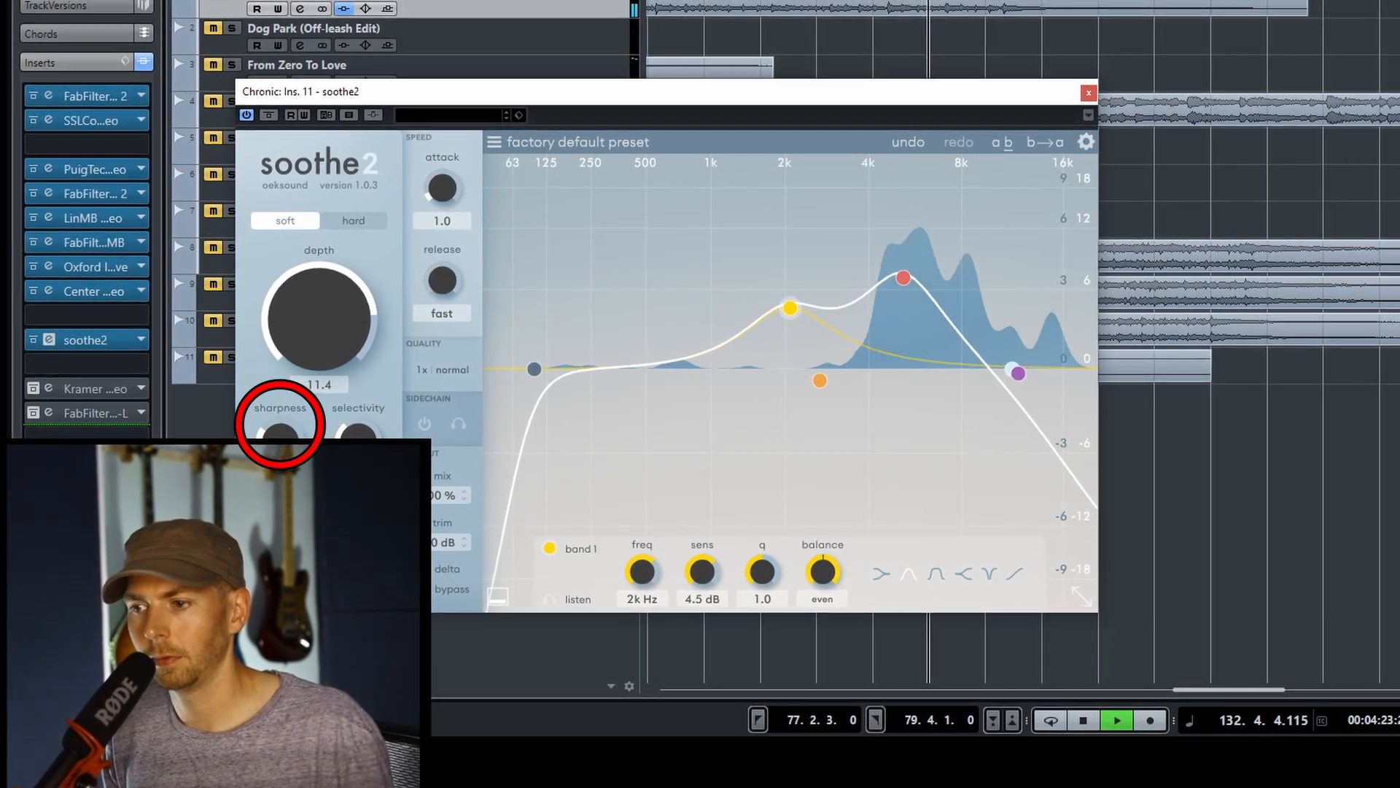
pyautogui.moveTo(316, 325); pyautogui.dragTo(316, 297)
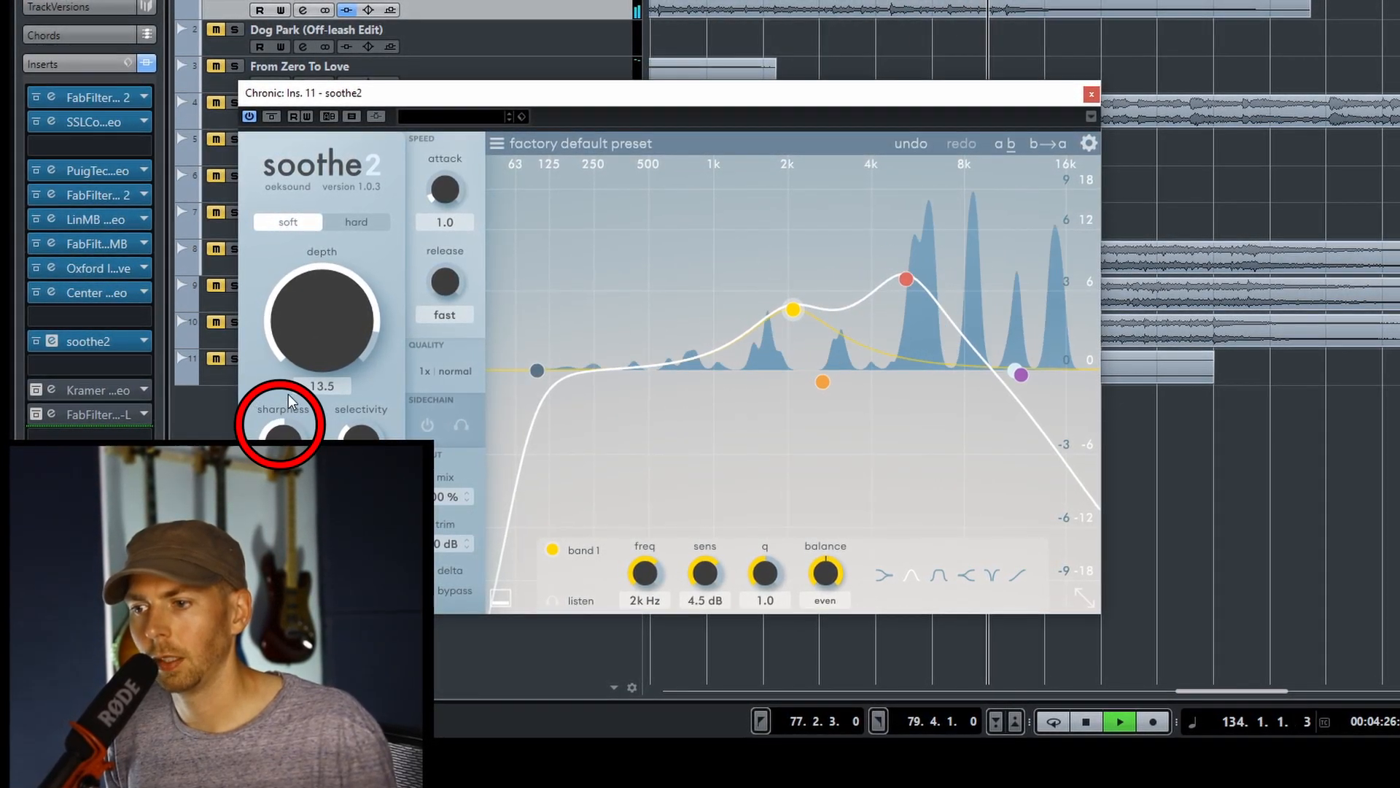
pyautogui.press('space')
pyautogui.moveTo(287, 438)
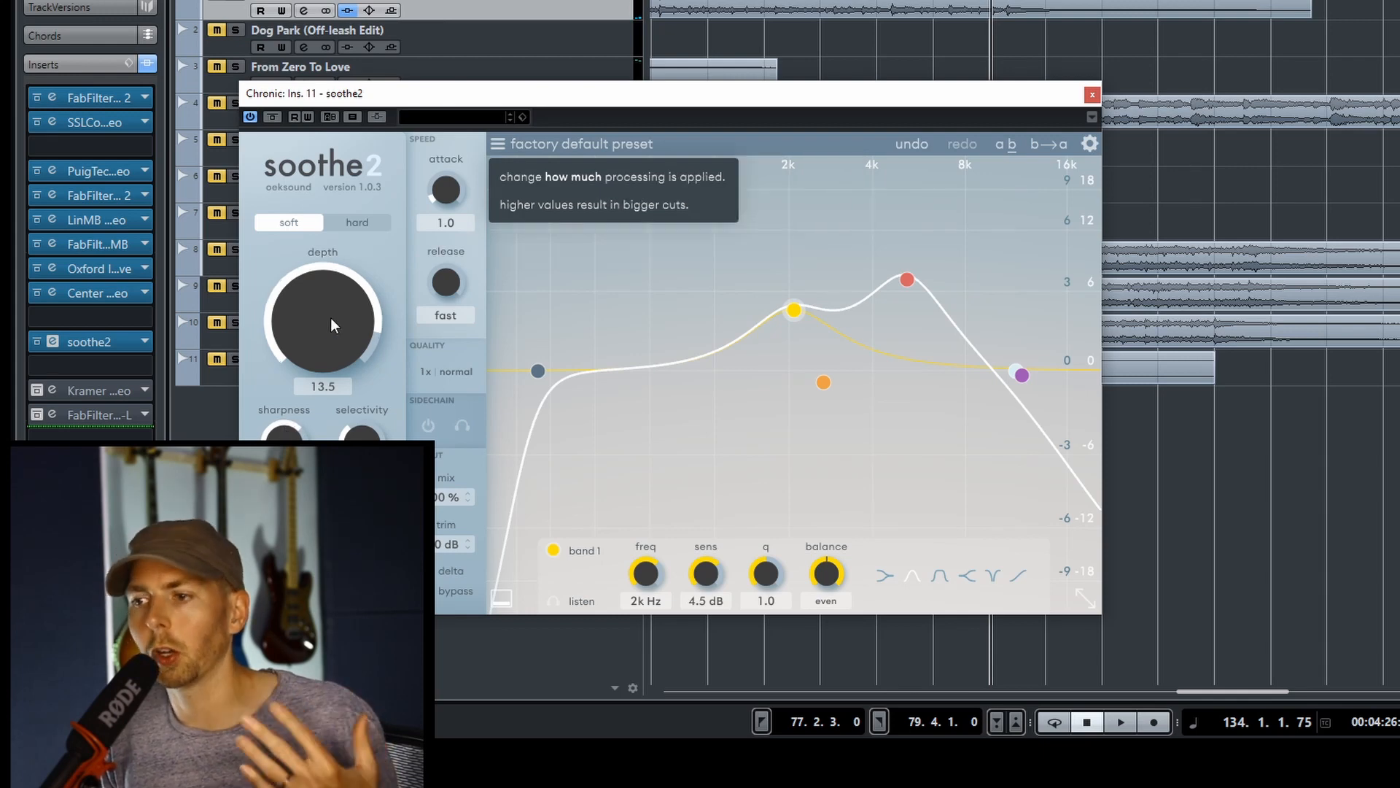
# Play the track from about bar 118 and sweep the depth up and down, settling at 0.1
pyautogui.moveTo(838, 1); pyautogui.dragTo(787, 2)
pyautogui.press('space')
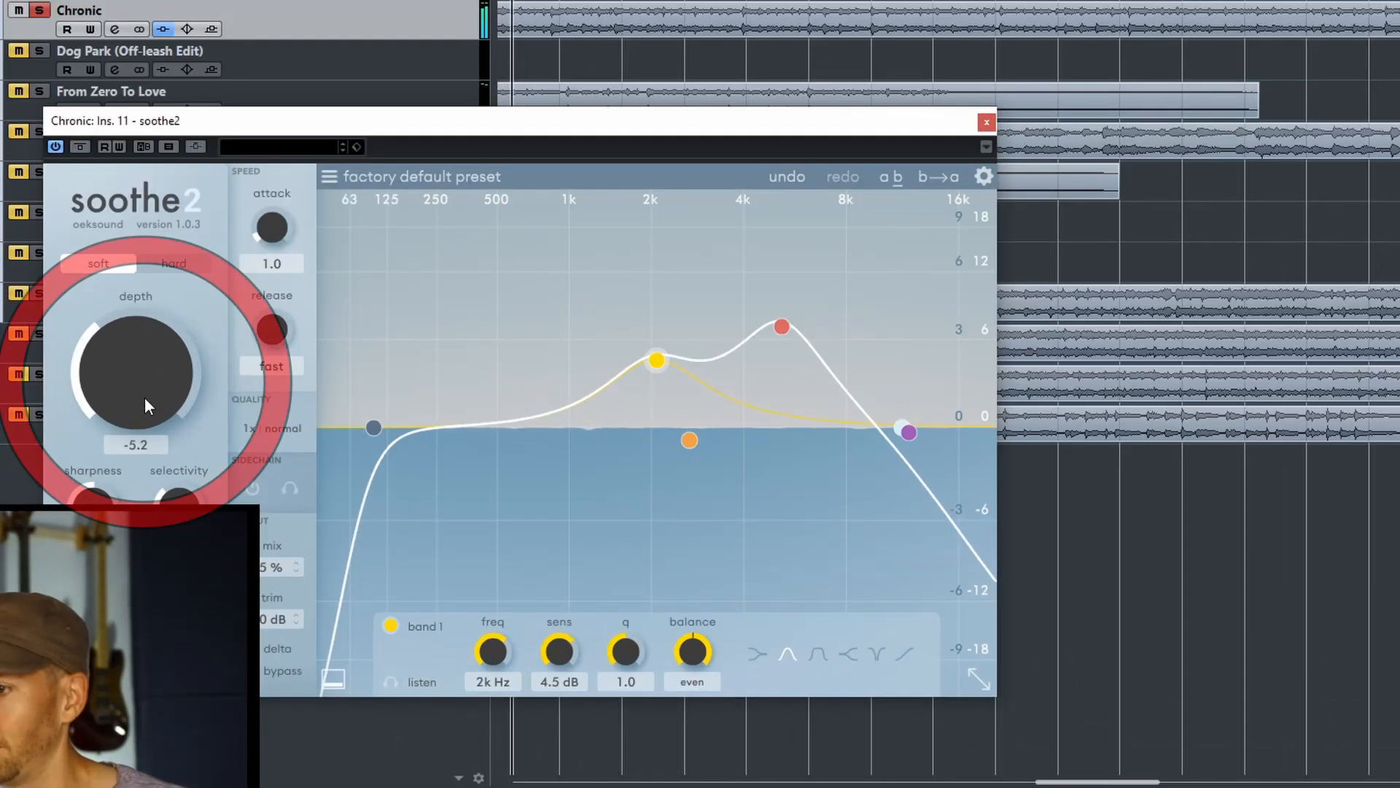
pyautogui.moveTo(201, 407); pyautogui.dragTo(146, 294)
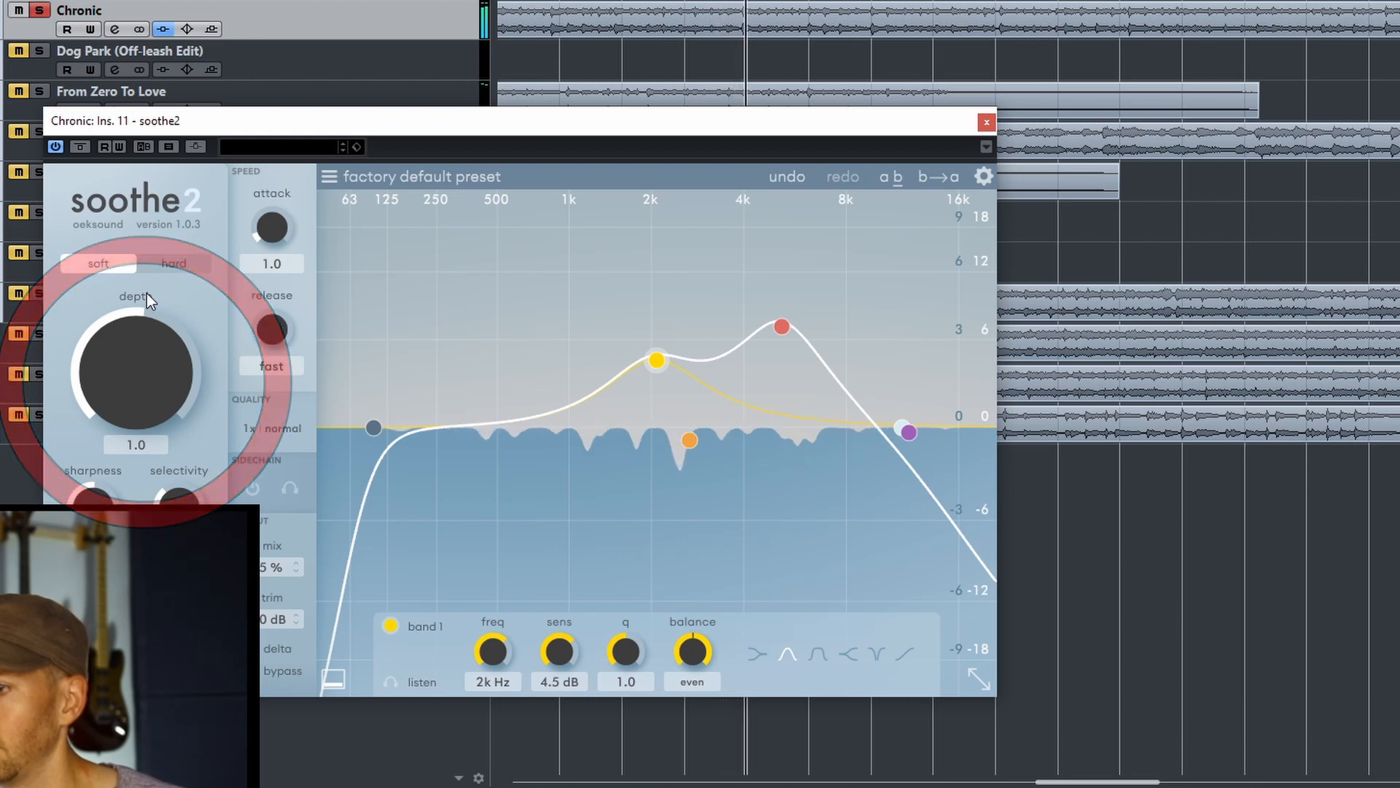
pyautogui.moveTo(146, 293); pyautogui.dragTo(151, 245)
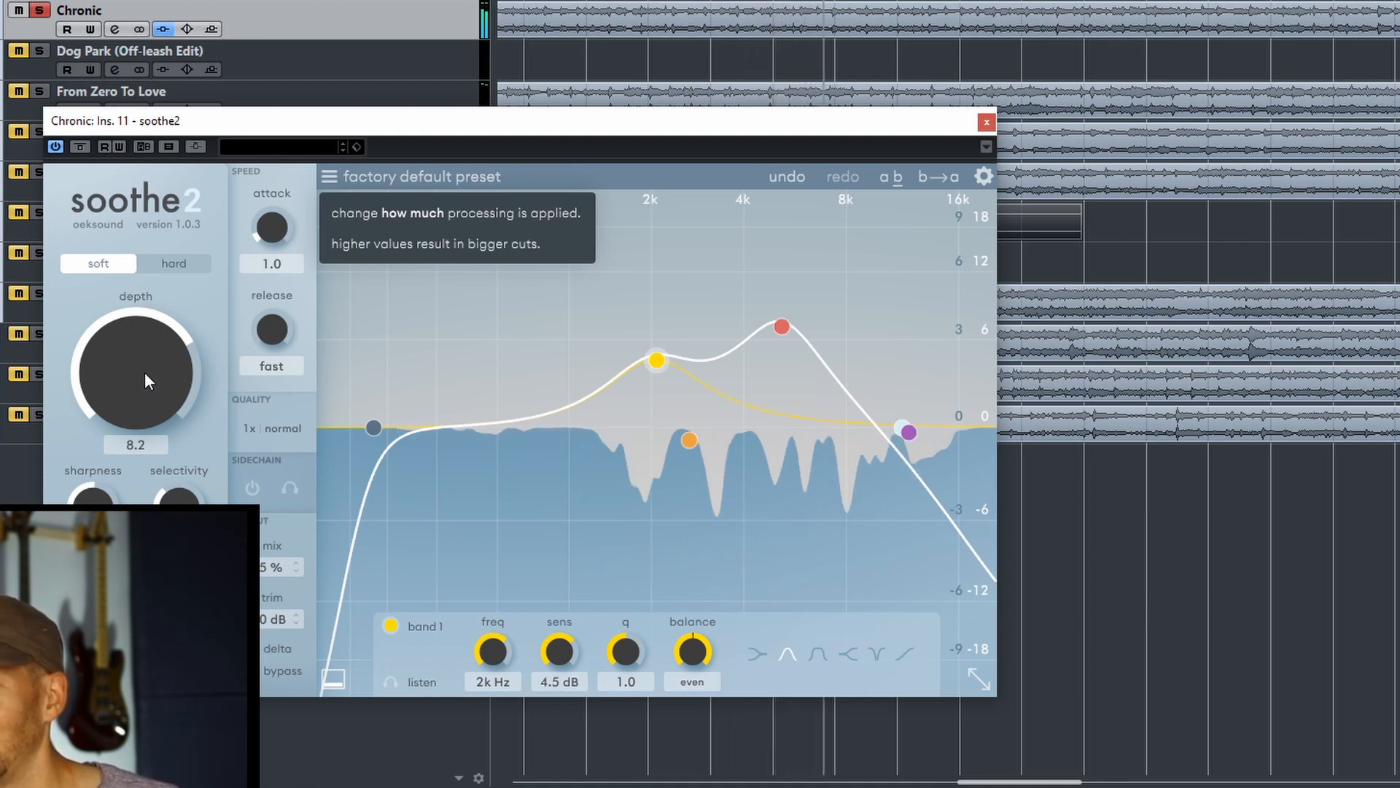
pyautogui.moveTo(145, 372); pyautogui.dragTo(142, 474)
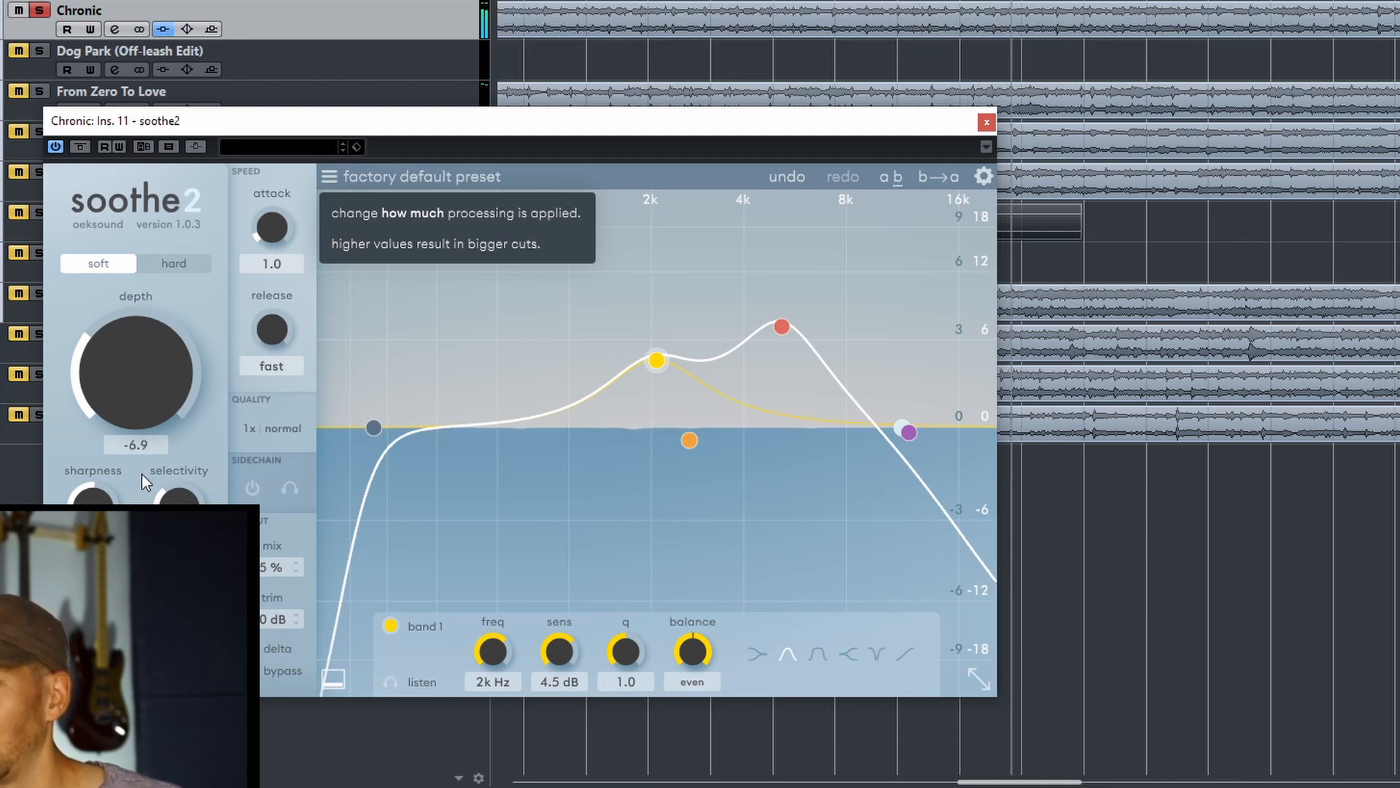
pyautogui.moveTo(142, 474); pyautogui.dragTo(146, 436)
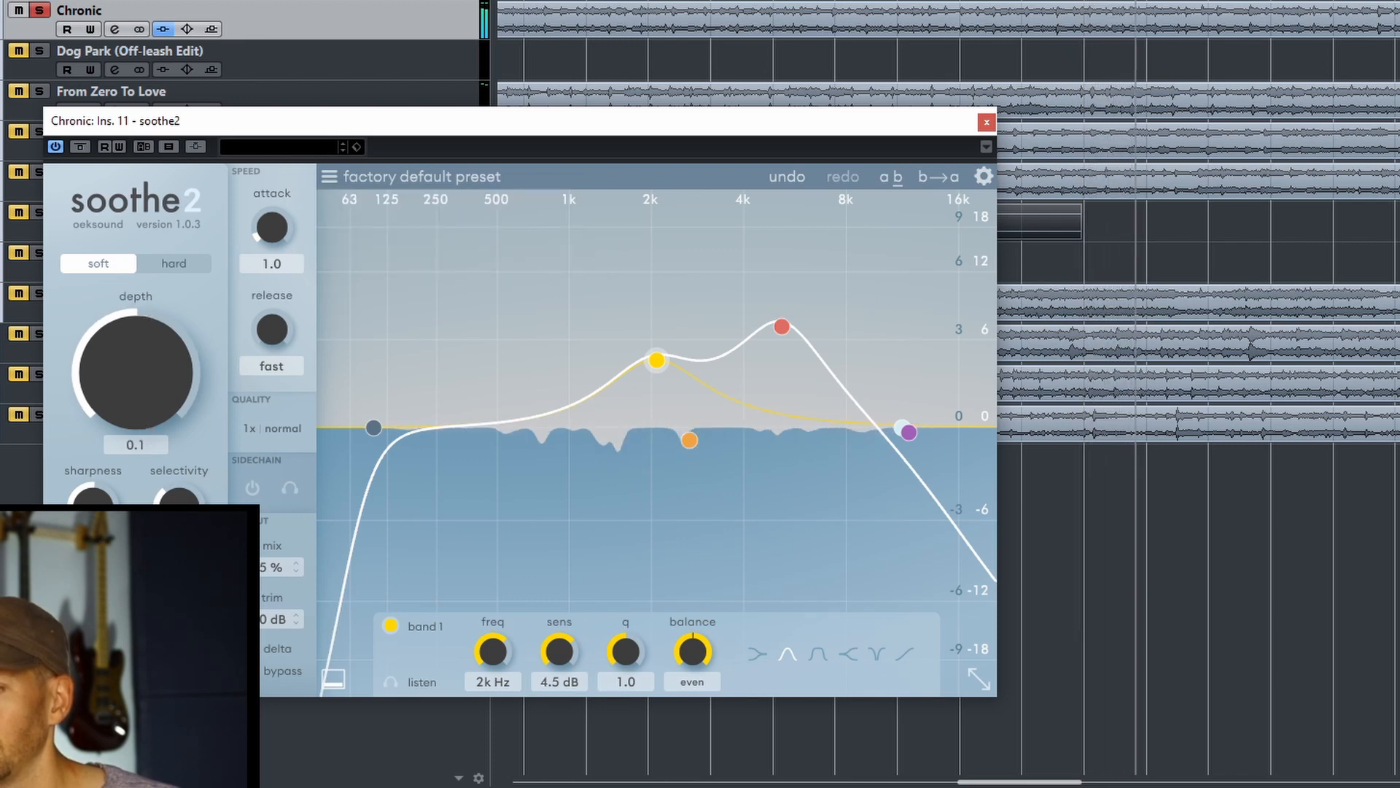
# Switch to delta monitoring, lower band 1's sensitivity and move band 3 to 3.6 kHz at 12 dB
pyautogui.click(253, 648)
pyautogui.moveTo(651, 363); pyautogui.dragTo(651, 368)
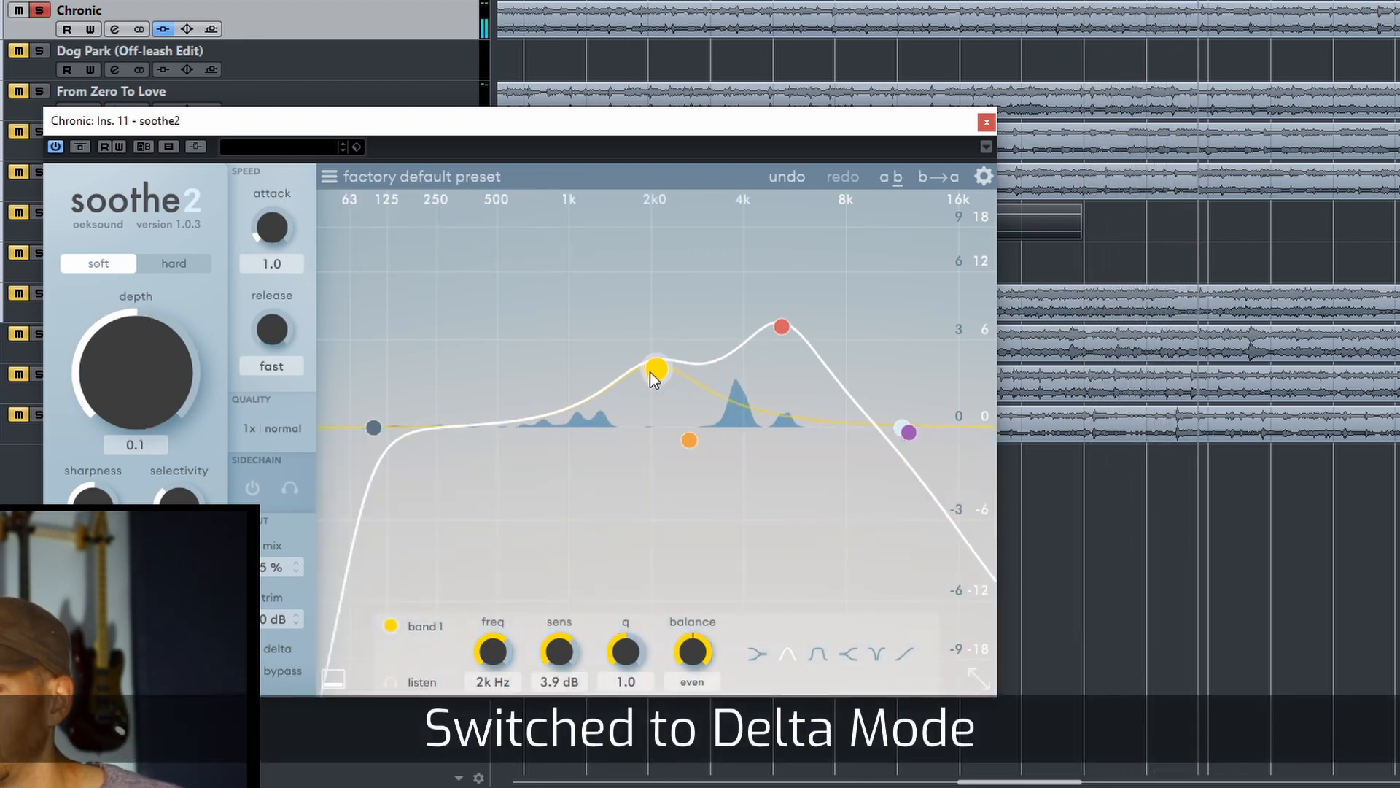
pyautogui.moveTo(779, 326); pyautogui.dragTo(865, 240)
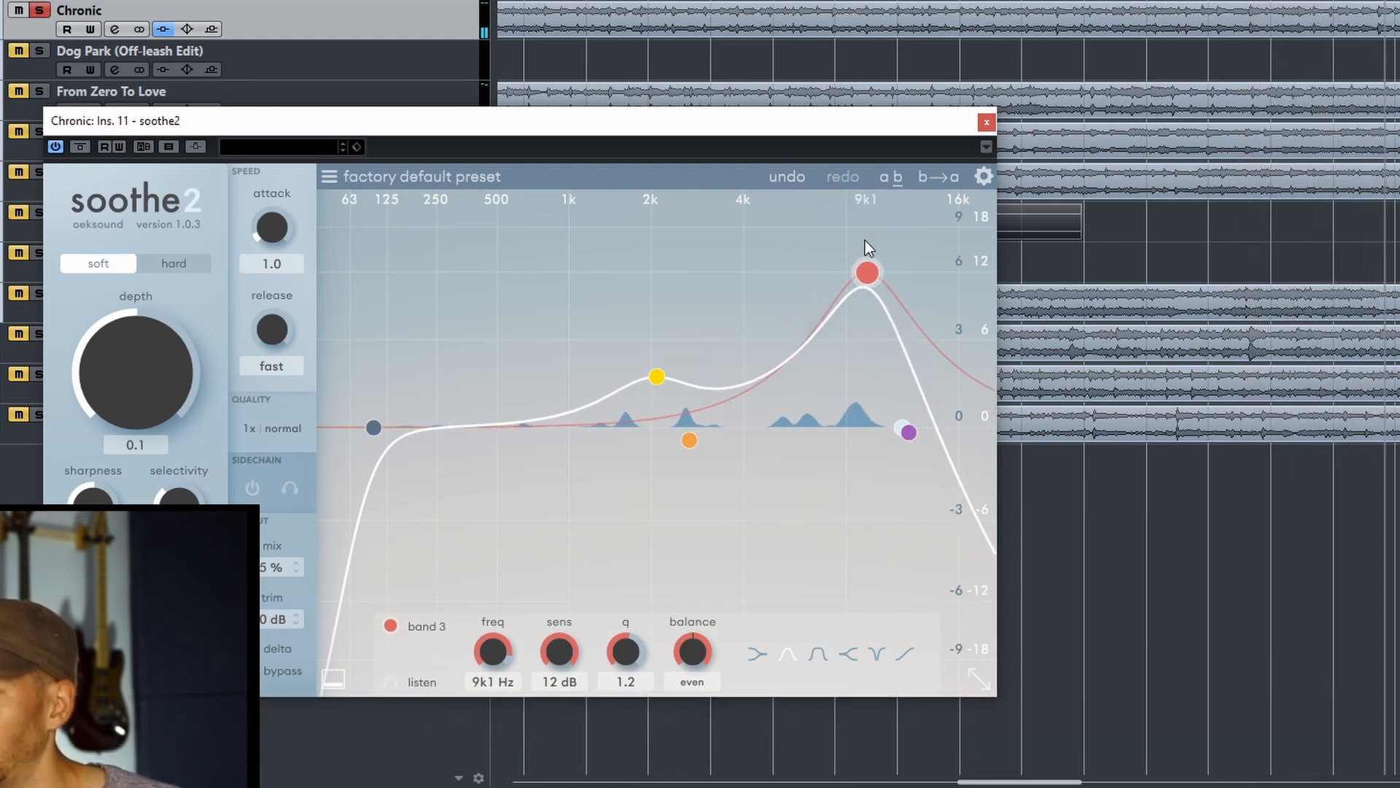
pyautogui.moveTo(865, 240); pyautogui.dragTo(727, 231)
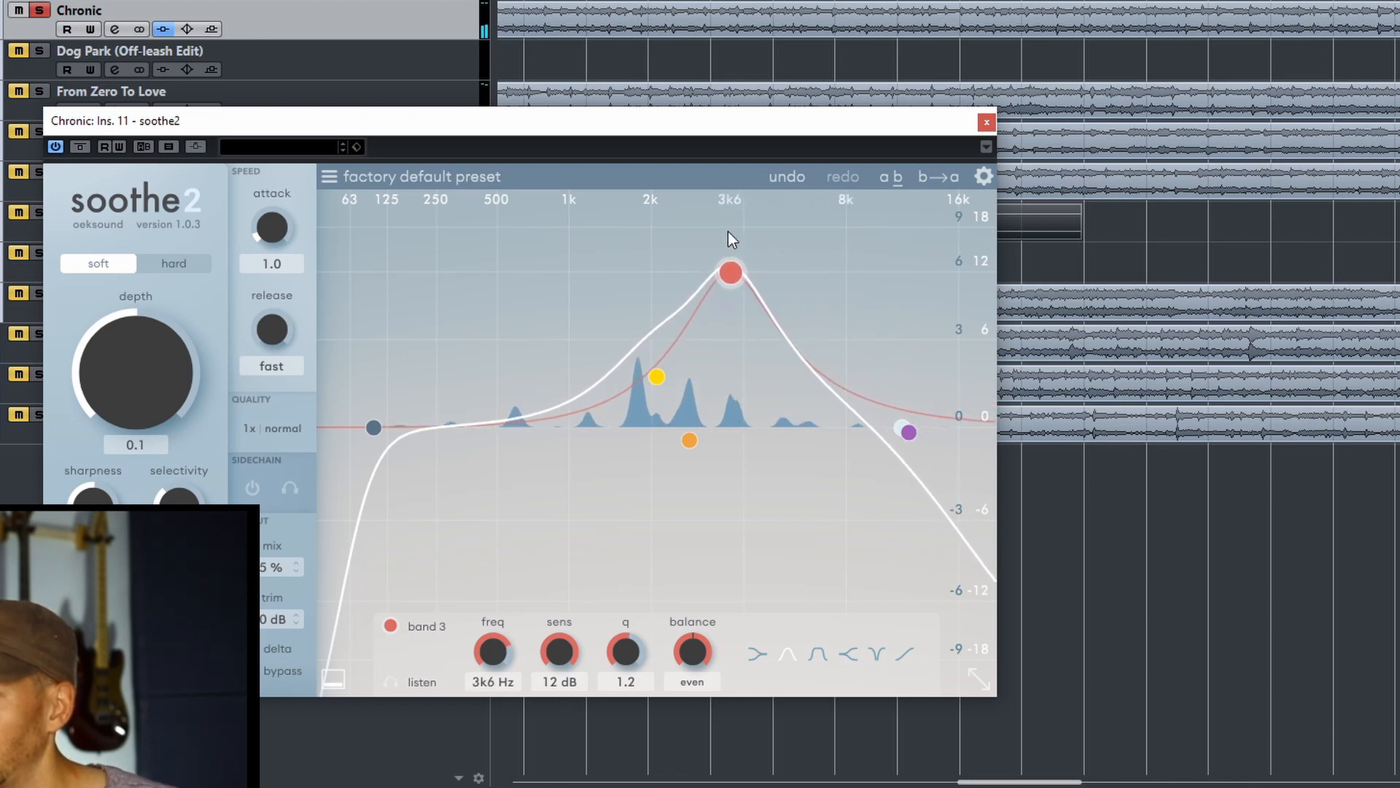
# Pull the purple band below zero near 8 kHz and set band 1 to 2.1 kHz with 0.8 dB sensitivity
pyautogui.click(908, 430)
pyautogui.moveTo(640, 450); pyautogui.dragTo(602, 479)
pyautogui.moveTo(492, 396); pyautogui.dragTo(493, 418)
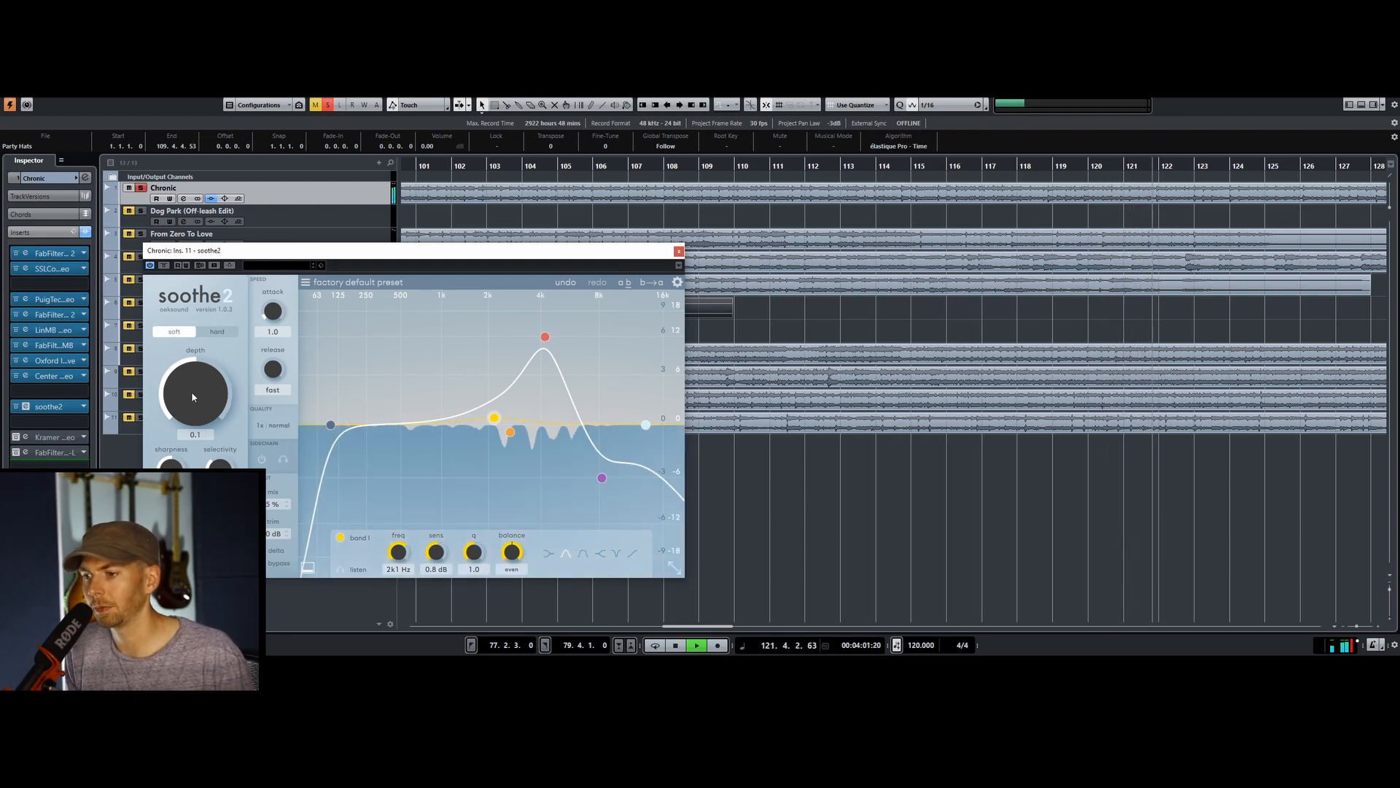
# Replay the track from about bar 120, bring the depth to 0.3 and close the soothe2 window
pyautogui.press('space')
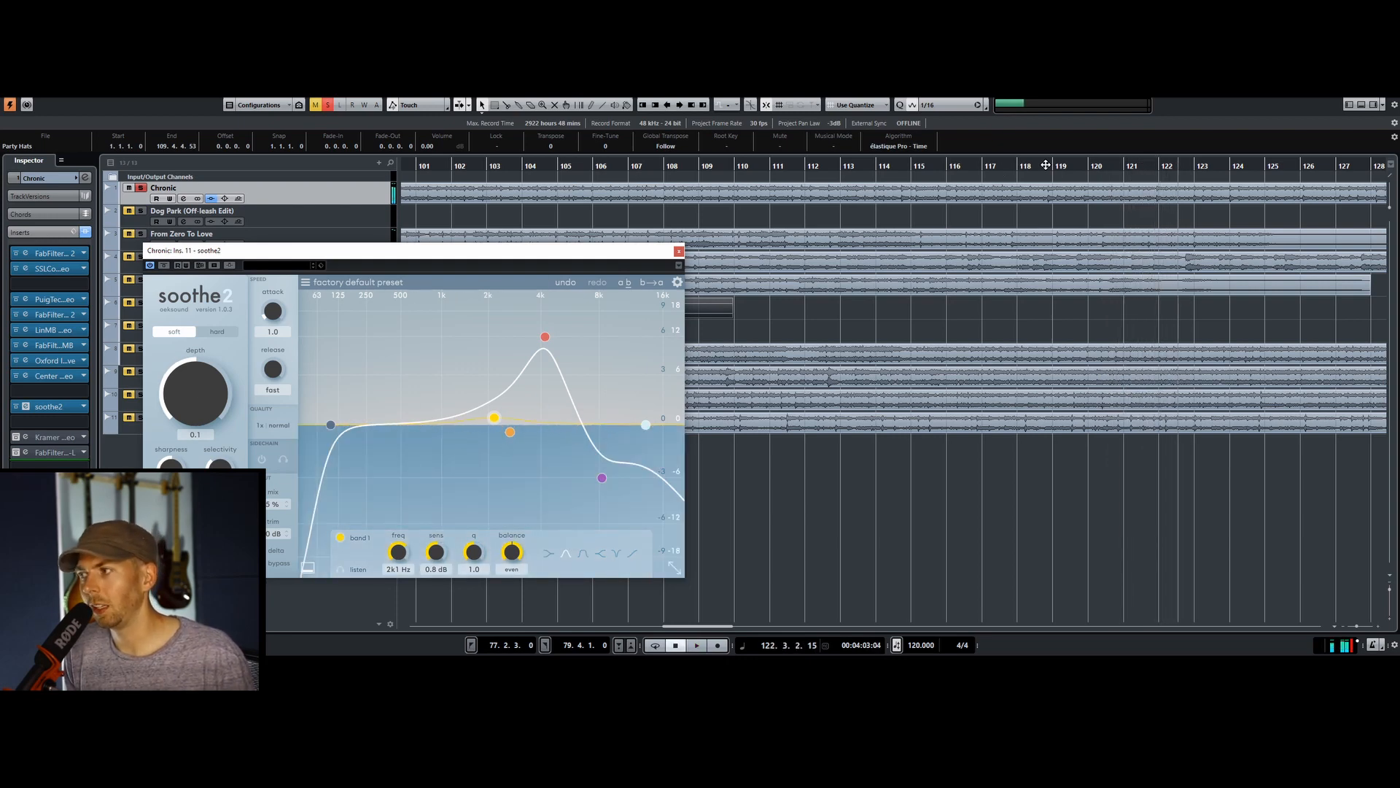
pyautogui.click(1107, 167)
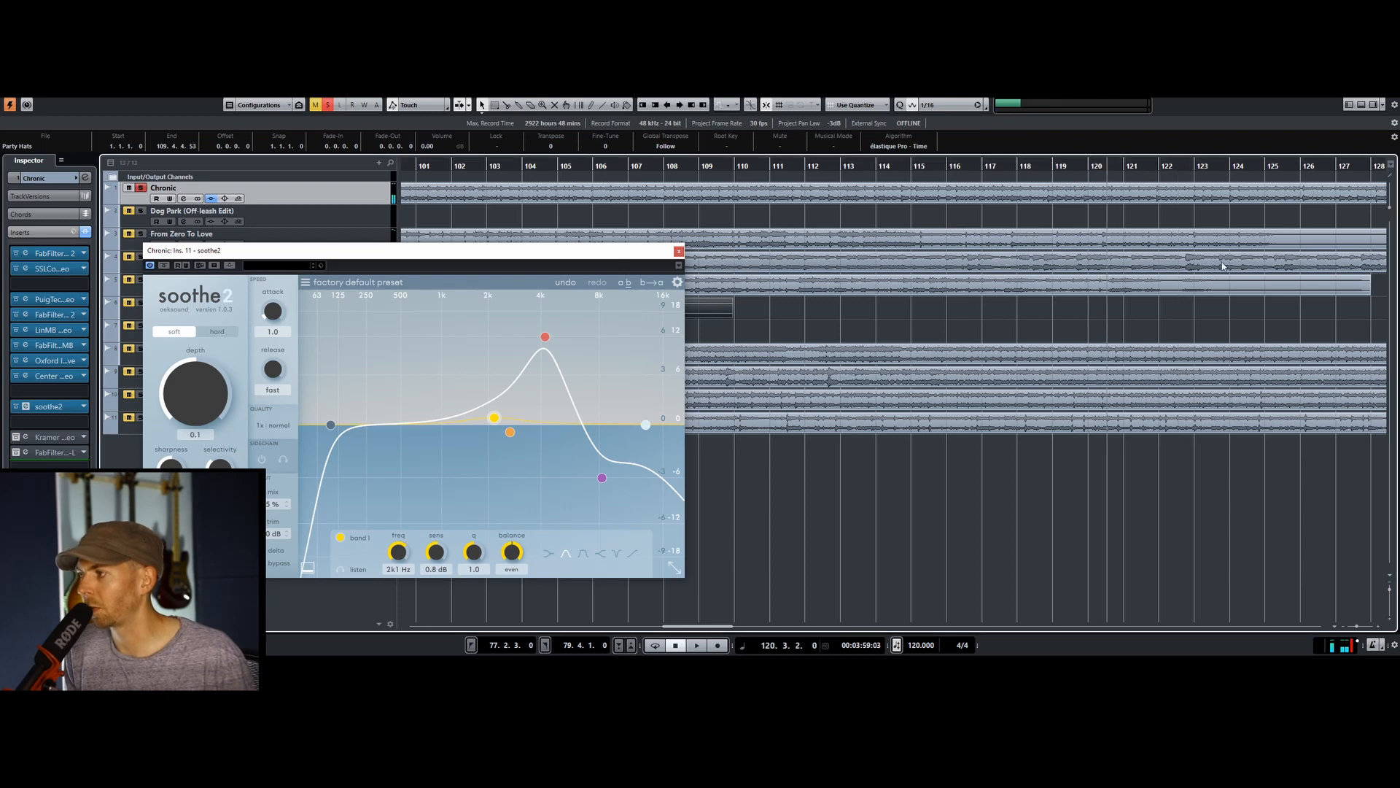
pyautogui.press('space')
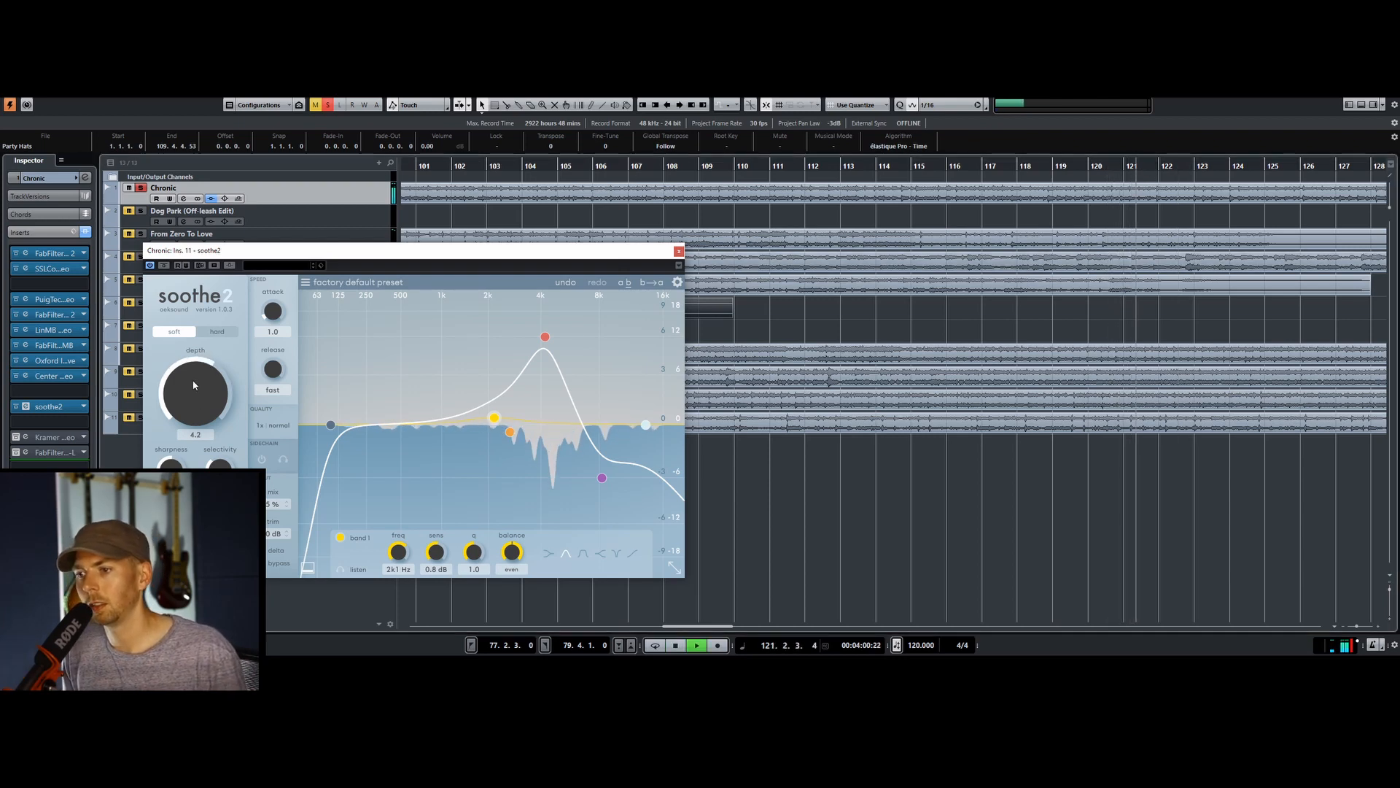
pyautogui.moveTo(194, 397)
pyautogui.mouseDown()
pyautogui.moveTo(197, 461)
pyautogui.moveTo(202, 393)
pyautogui.moveTo(182, 393)
pyautogui.moveTo(185, 366)
pyautogui.moveTo(183, 426)
pyautogui.mouseUp()
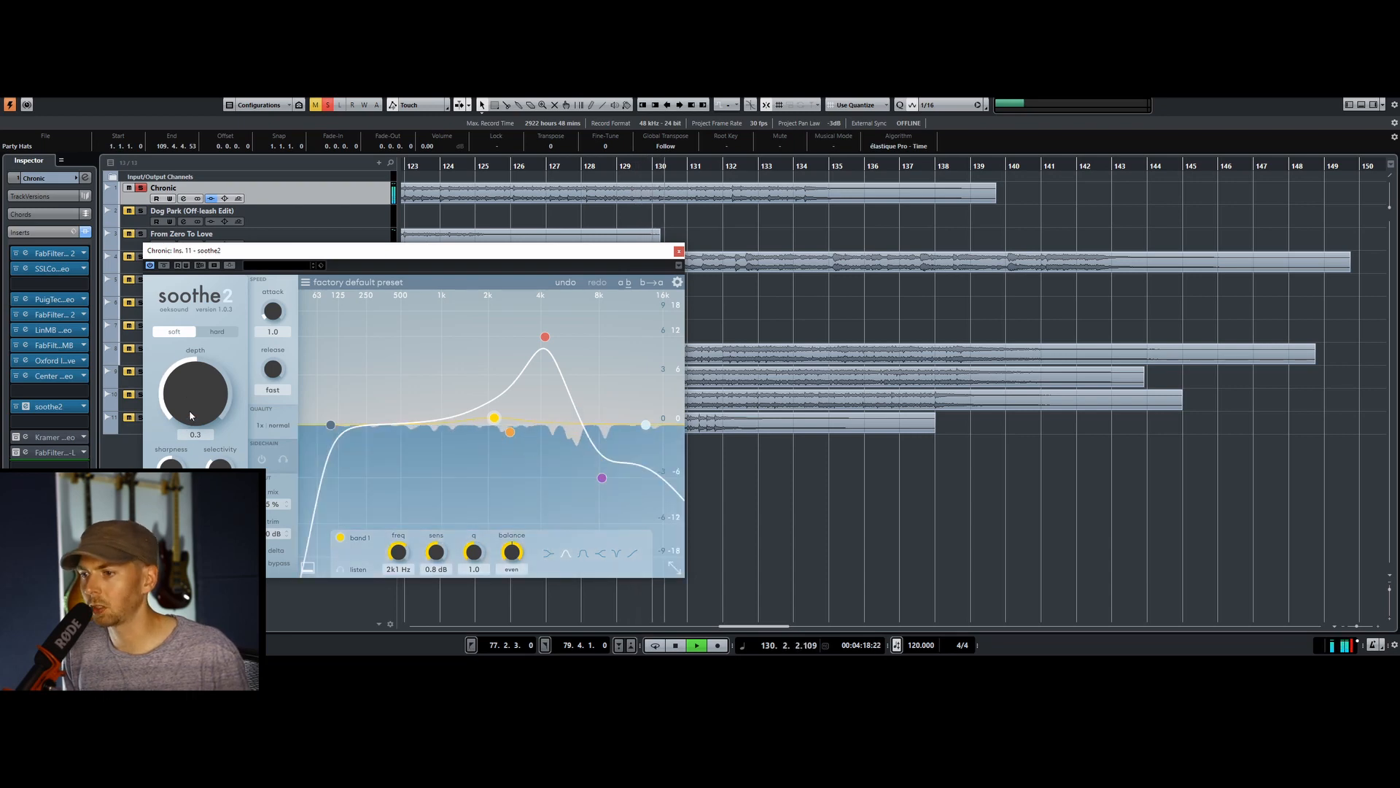
pyautogui.click(679, 251)
pyautogui.press('space')
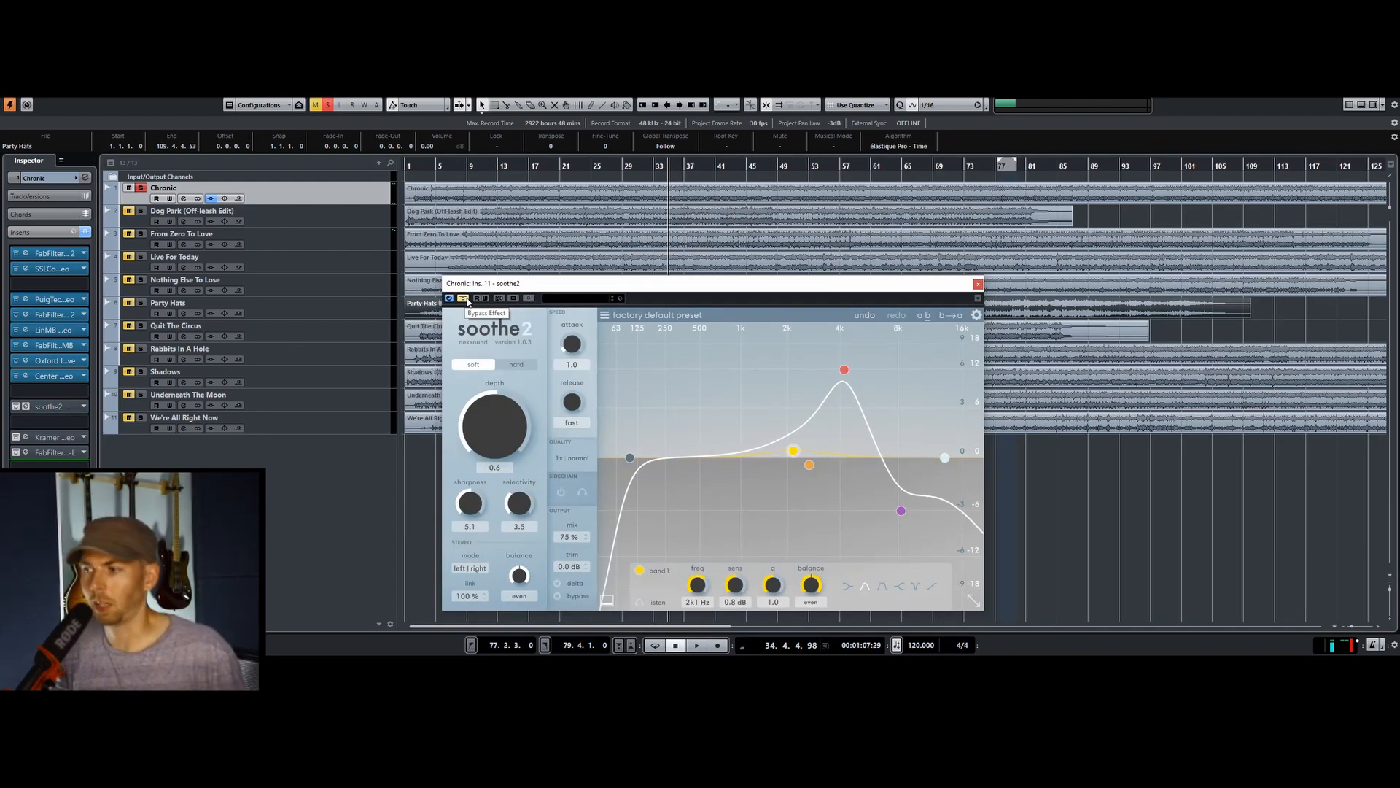
# Take soothe2 out of bypass, close its window and move the playhead back to about bar 5
pyautogui.click(464, 298)
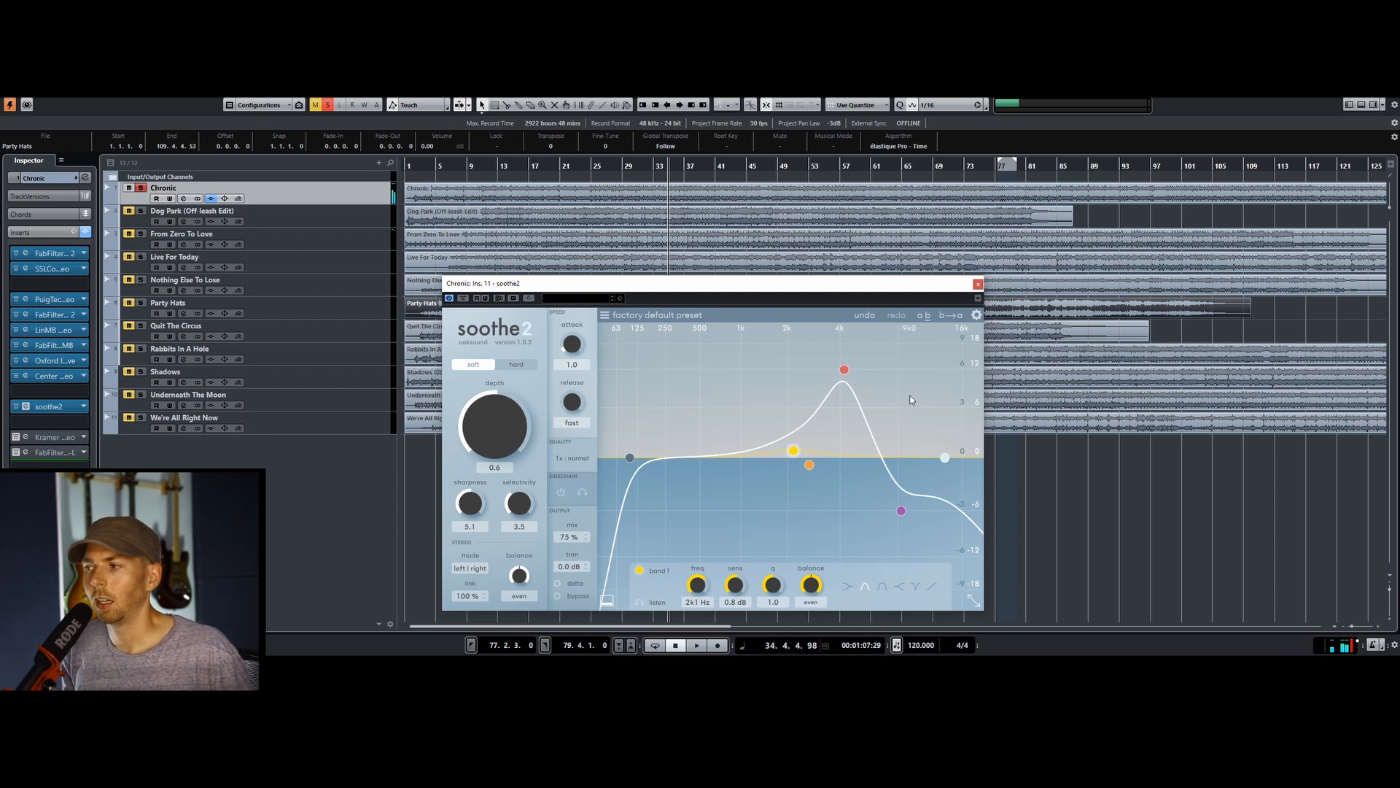
pyautogui.click(978, 284)
pyautogui.moveTo(462, 167); pyautogui.dragTo(441, 166)
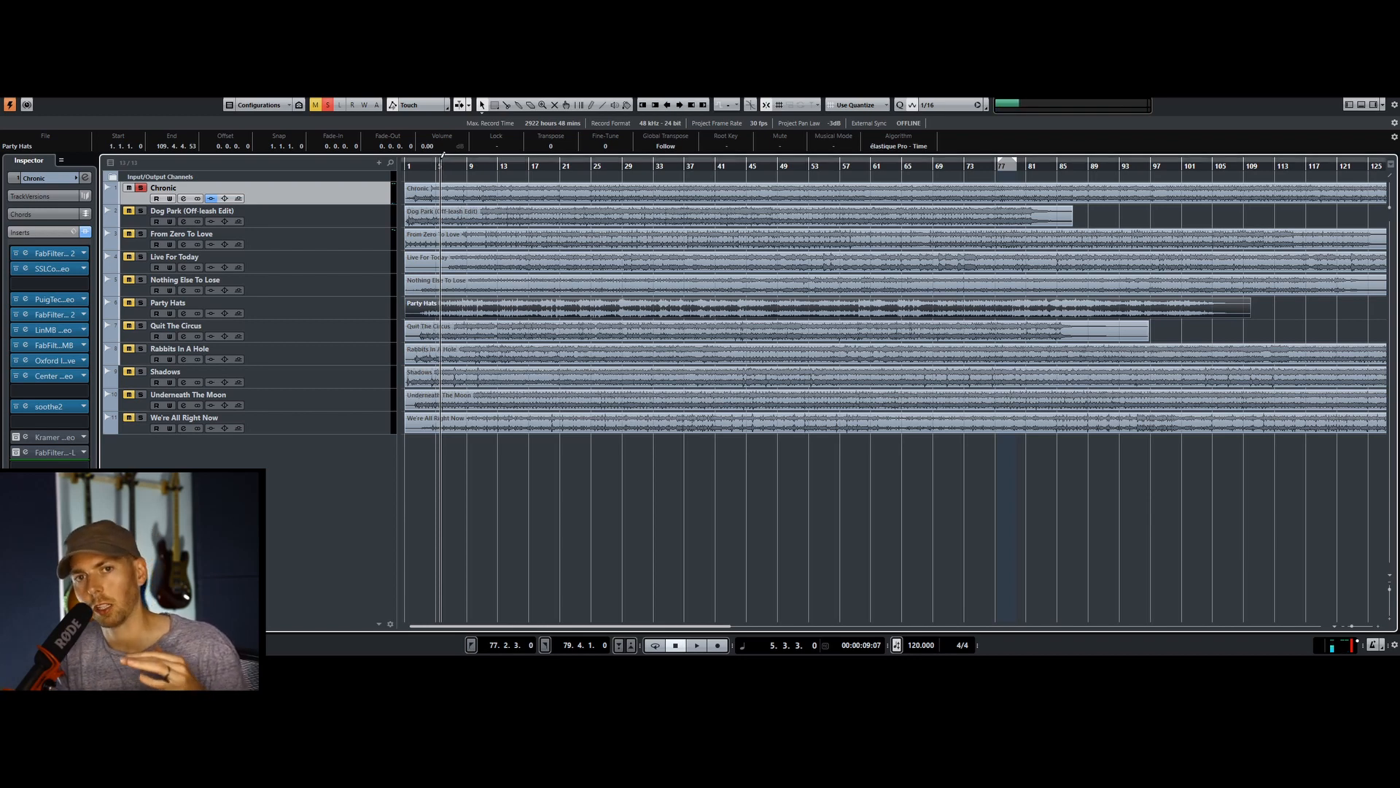
# Reopen soothe2 on the Chronic track, set the depth to -0.3 and close its window
pyautogui.click(27, 407)
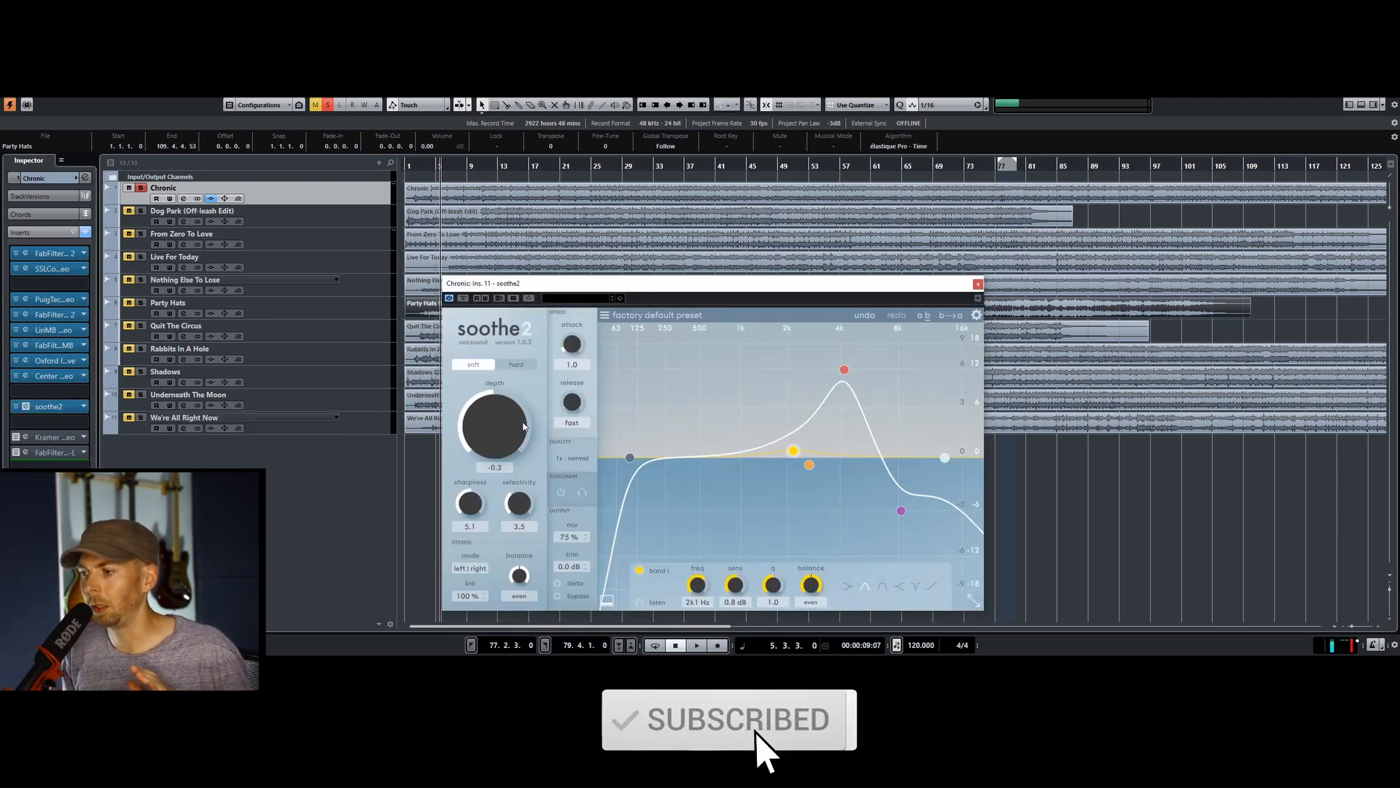
pyautogui.click(978, 285)
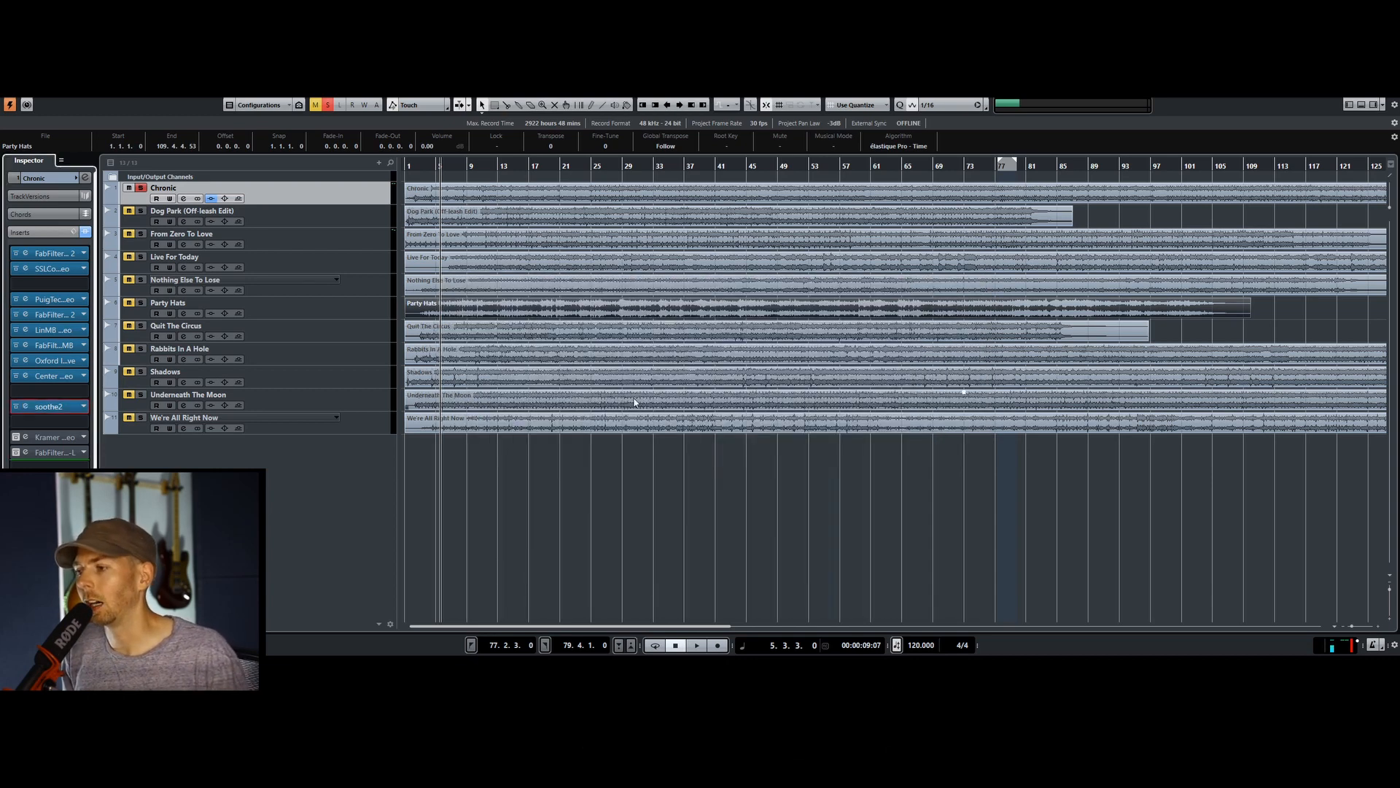